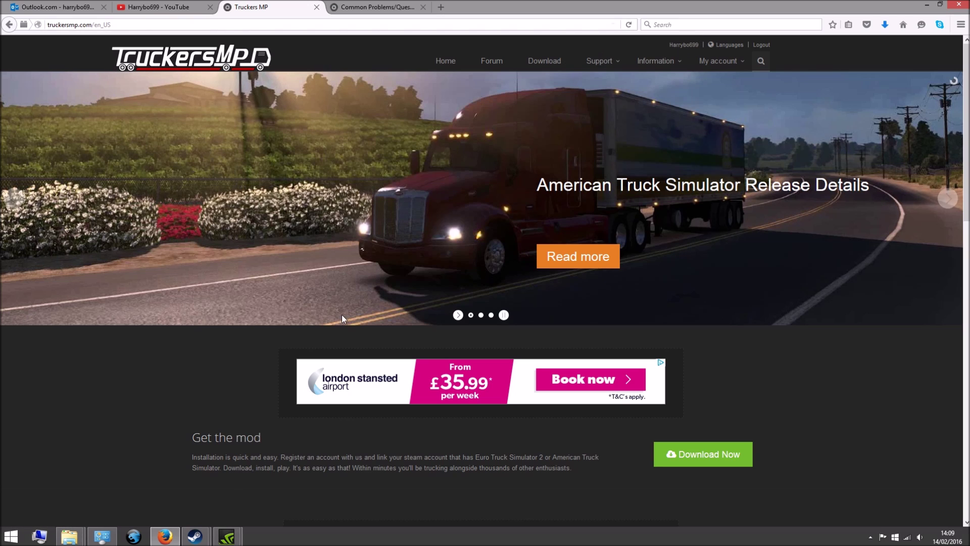
Switch from Firefox to the Steam Library window showing Euro Truck Simulator 2's page
click(194, 537)
click(222, 478)
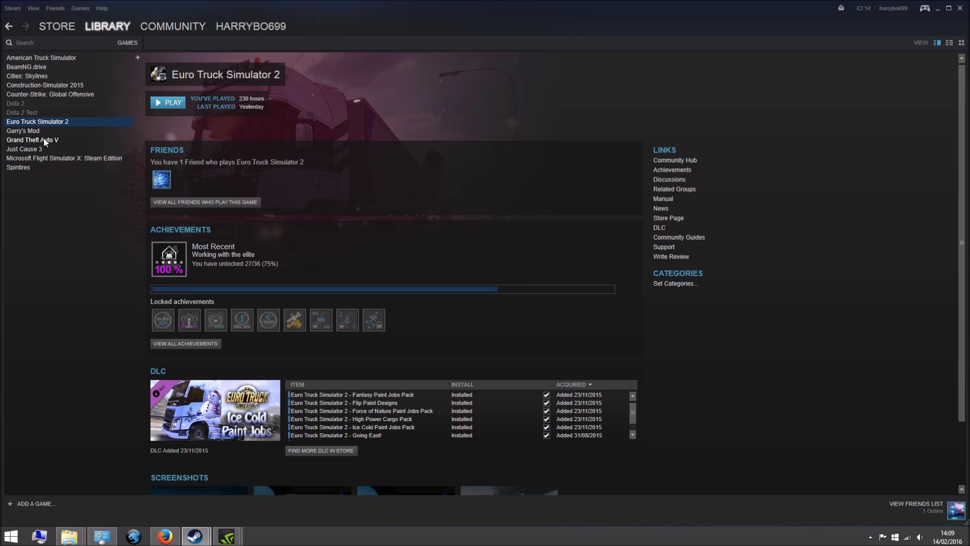
mouse_move(170, 537)
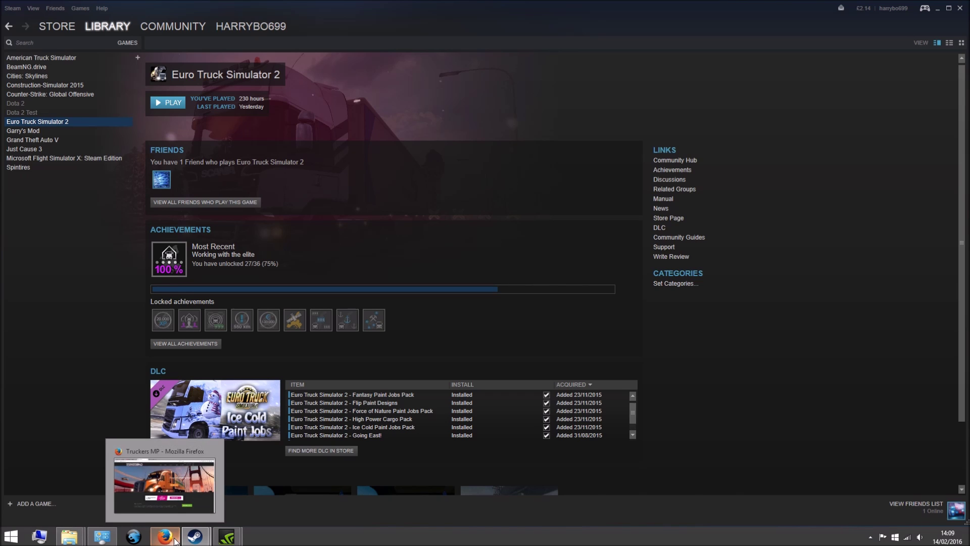
Back on truckersmp.com, go to the download page and download the client installer zip
click(170, 538)
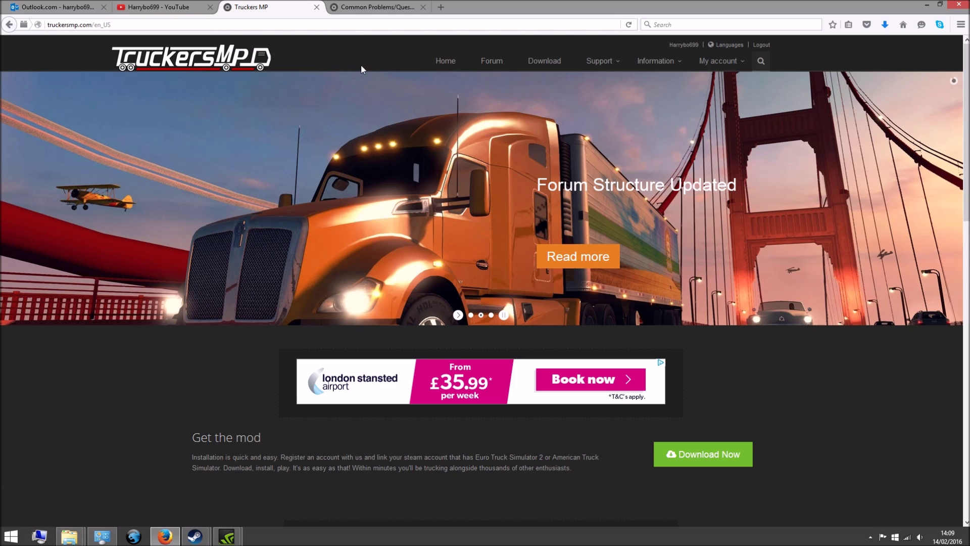
click(718, 61)
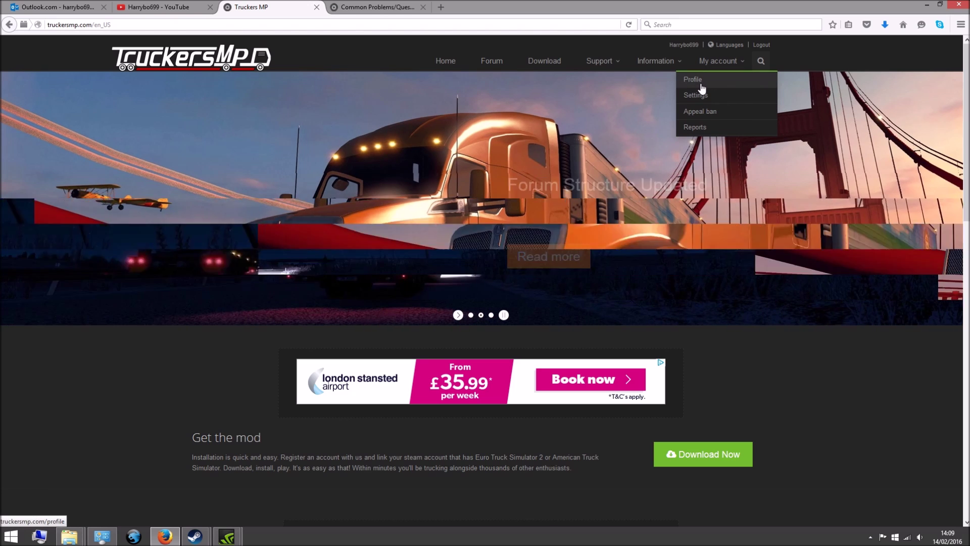
click(380, 158)
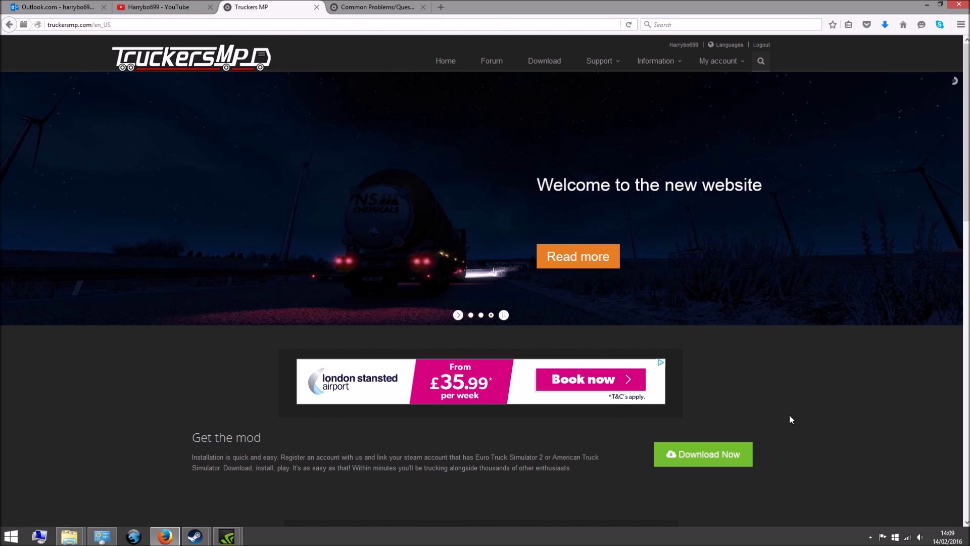
click(709, 450)
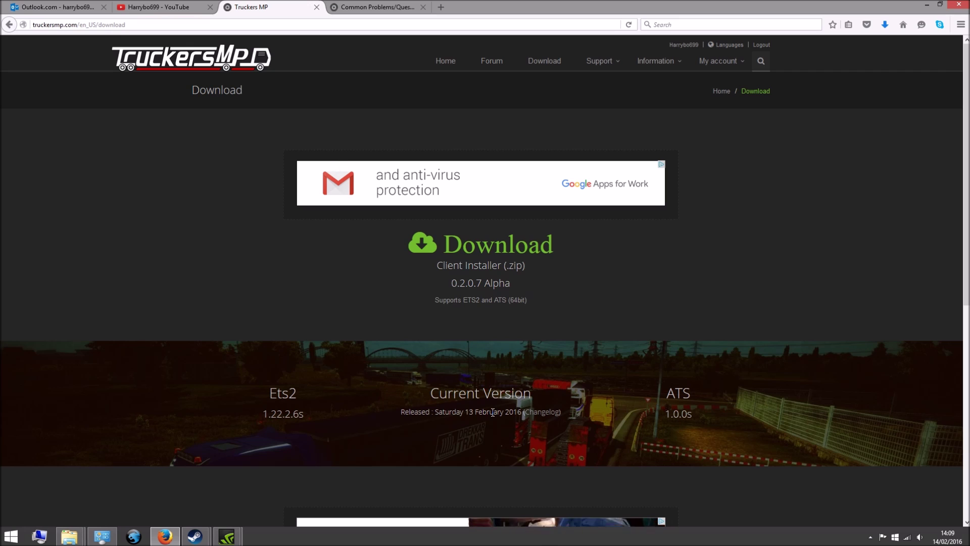
click(476, 248)
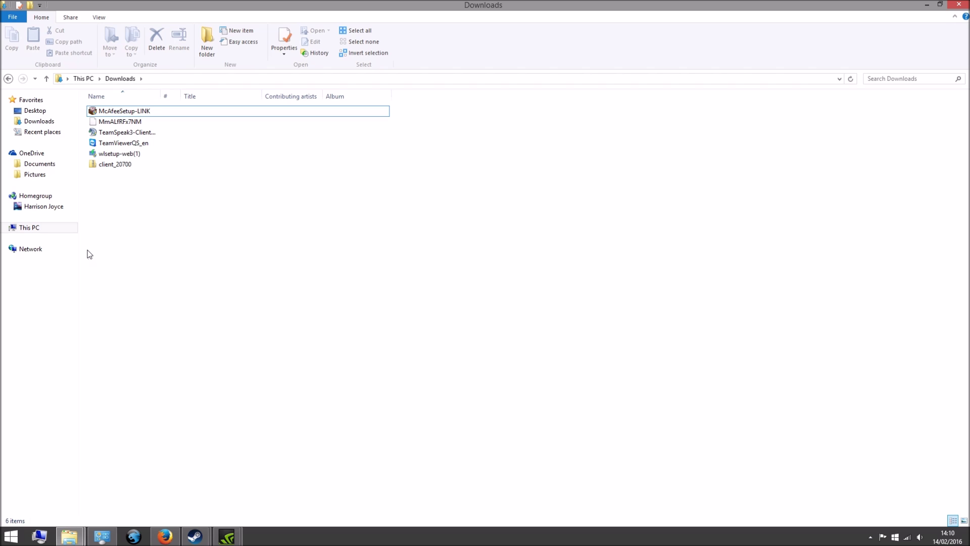
Open the client_20700 archive in Downloads and run Install TruckersMP
double_click(120, 165)
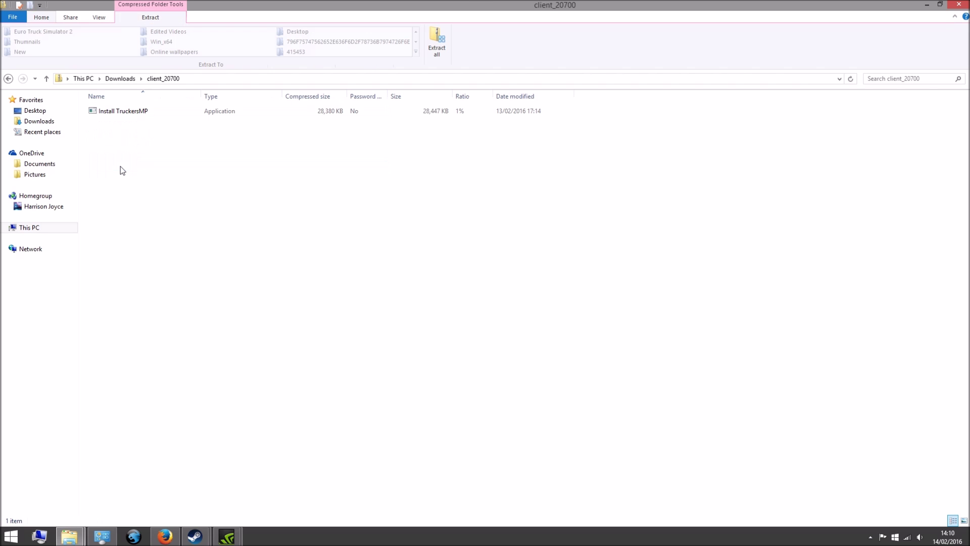
click(123, 115)
double_click(123, 111)
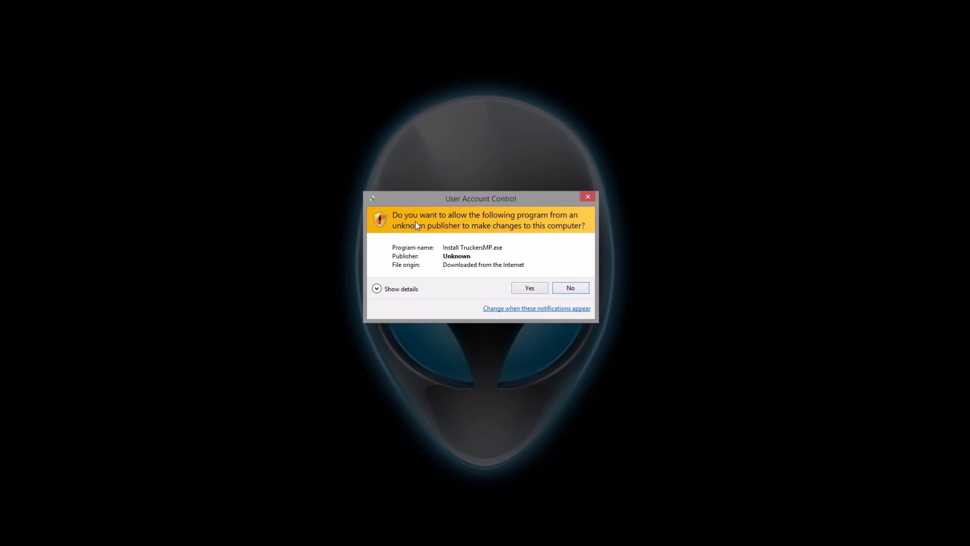
Allow the installer to make changes and keep English as the setup language
click(530, 288)
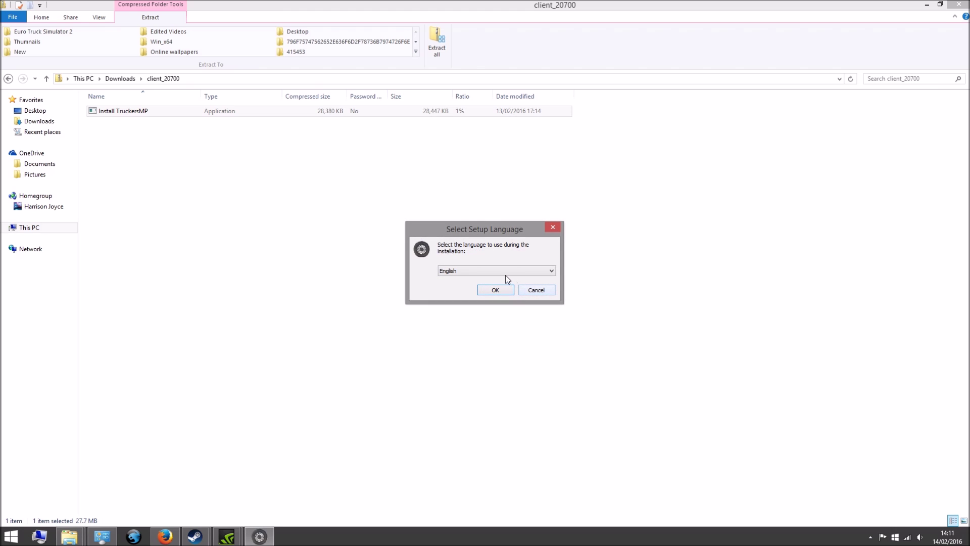
click(503, 273)
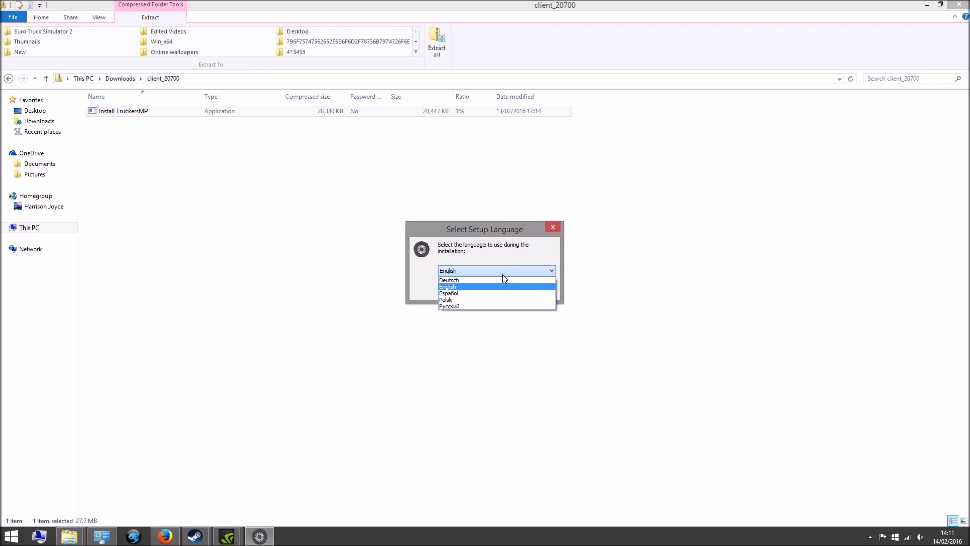
click(452, 287)
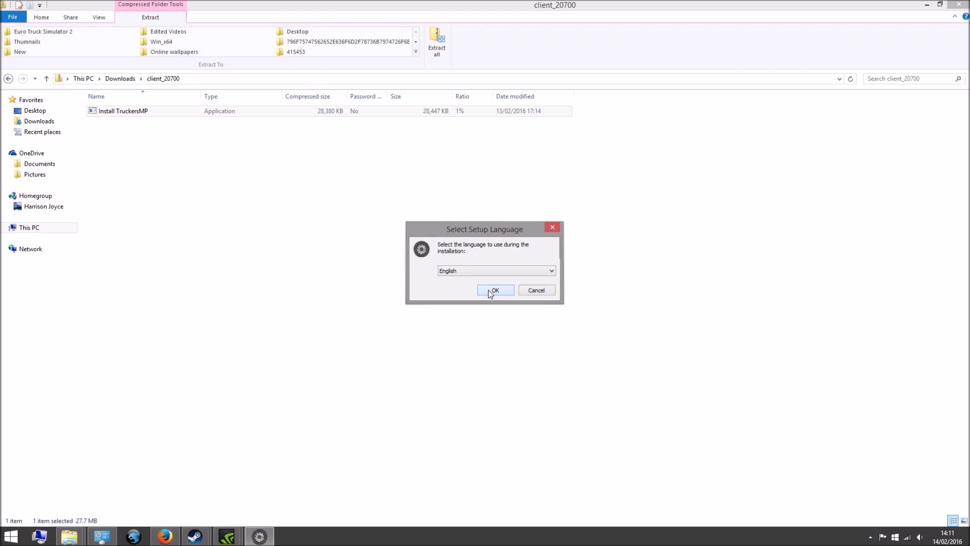
click(488, 289)
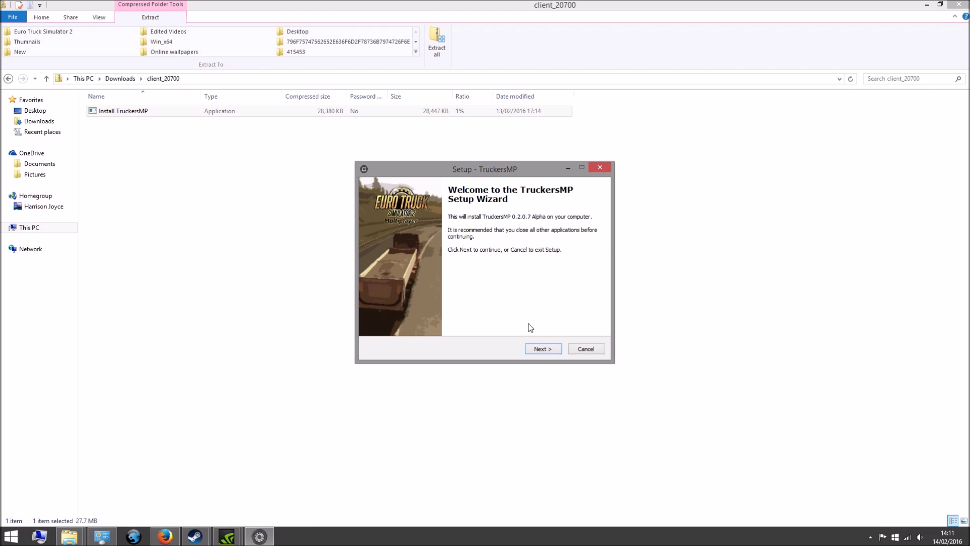
Accept the licence agreement and keep the default install folder
click(537, 348)
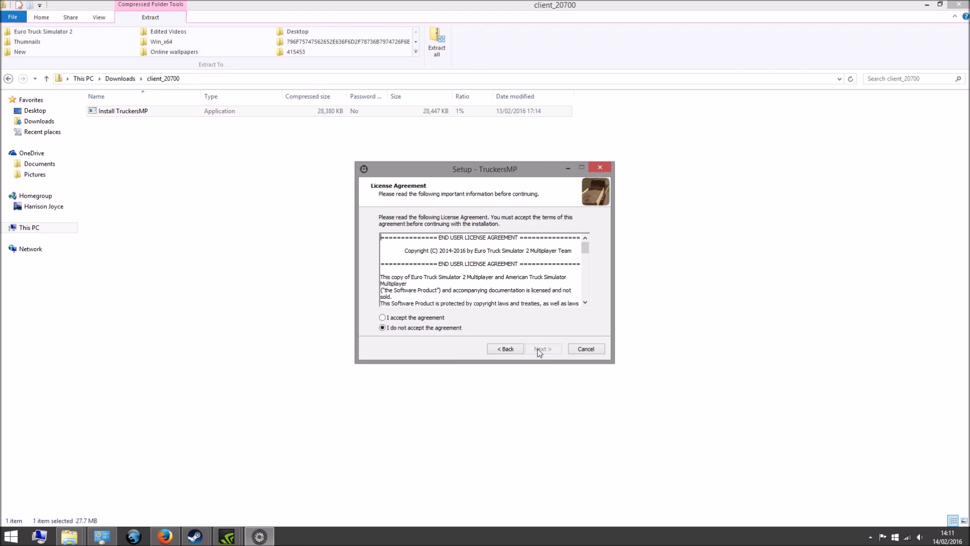
click(406, 318)
click(548, 350)
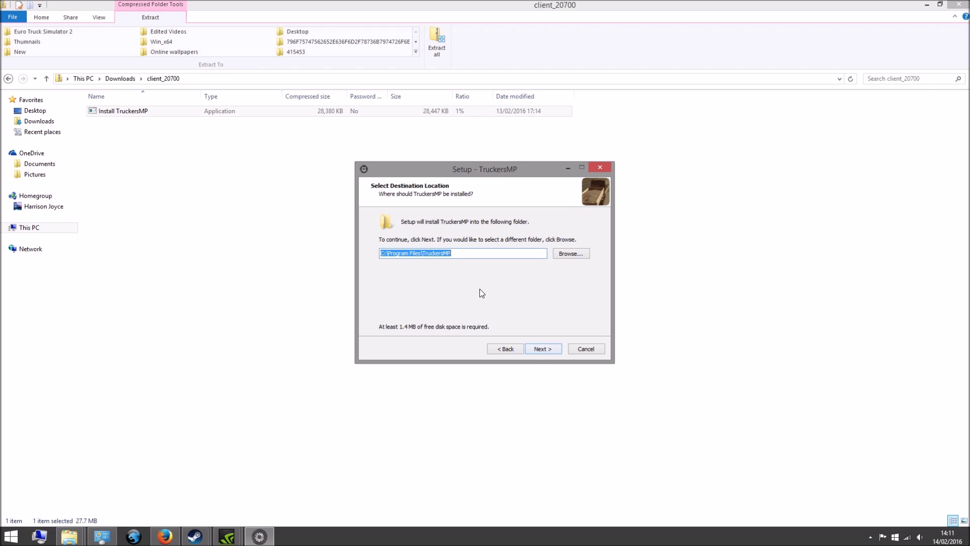
click(539, 351)
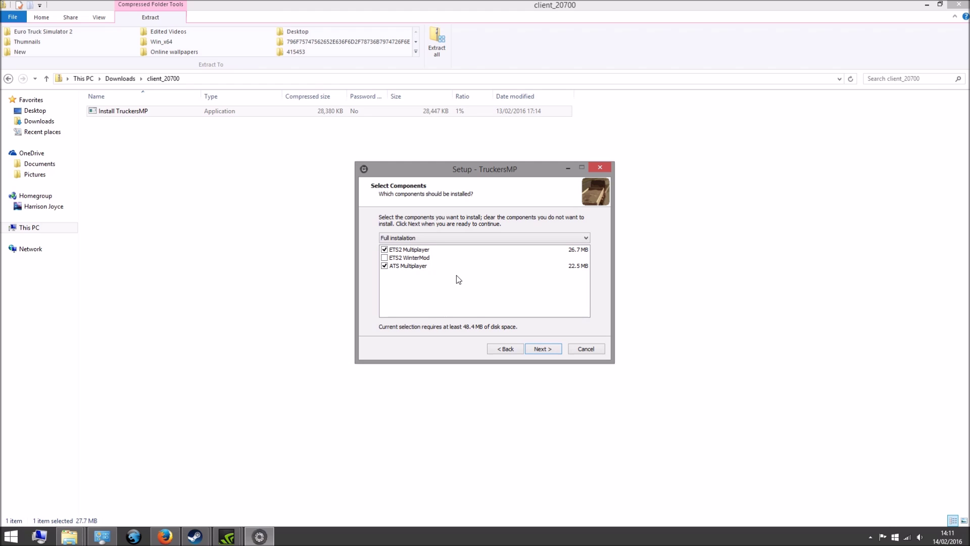
Keep both multiplayer components, the detected ATS and ETS2 folders, and the Start Menu folder
click(541, 352)
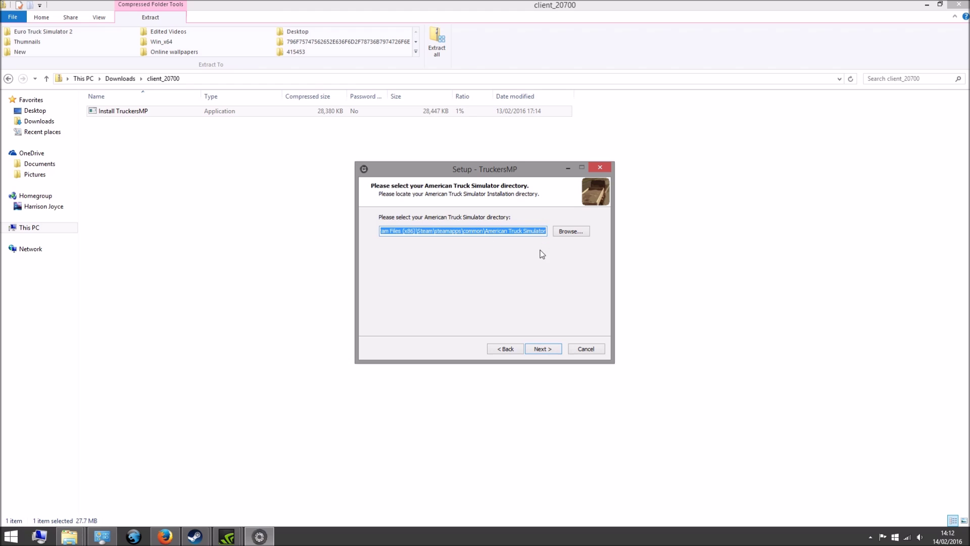
click(543, 348)
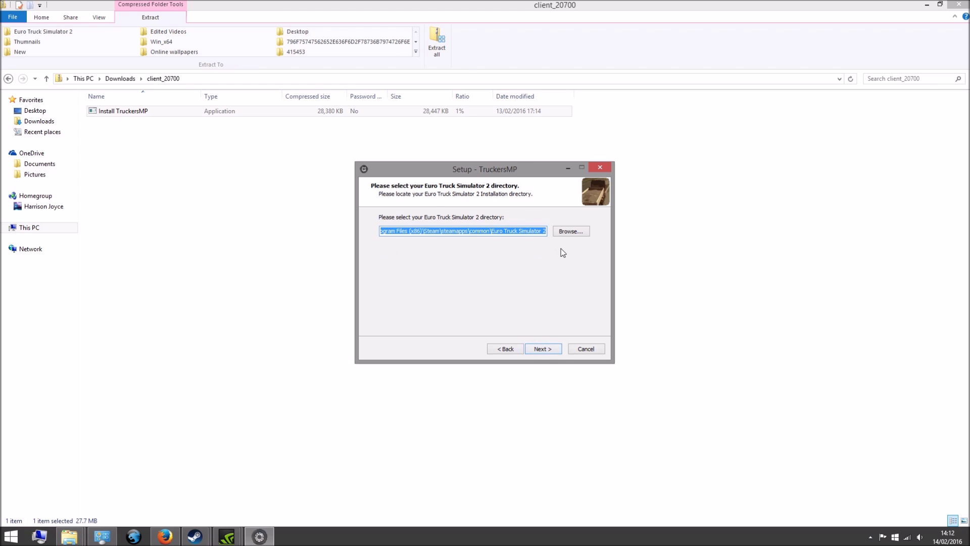
click(541, 349)
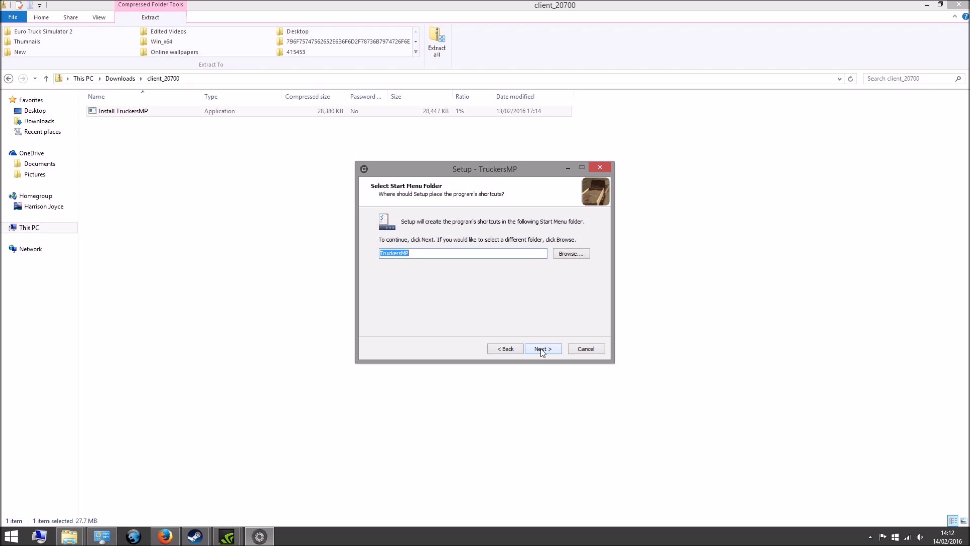
click(541, 350)
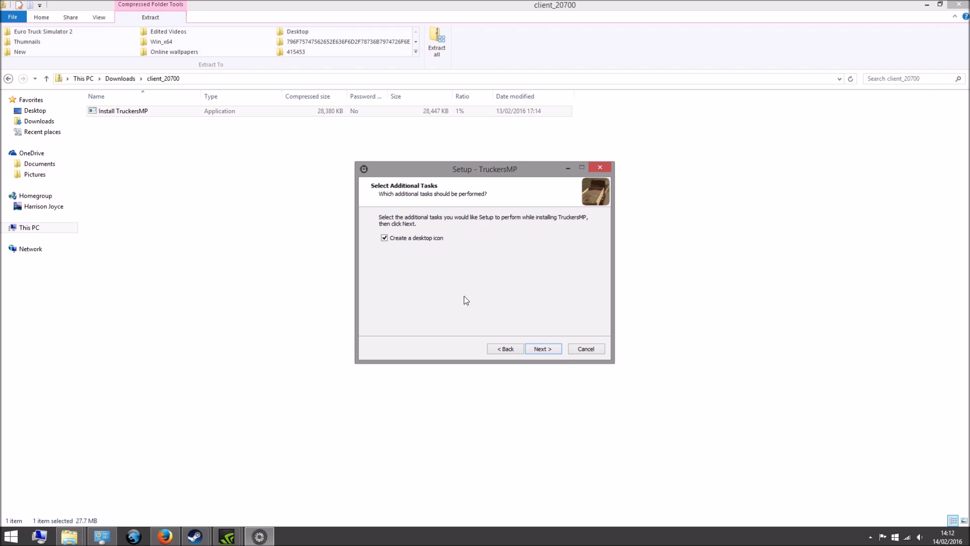
Keep the desktop icon option, install TruckersMP and finish the wizard
click(545, 350)
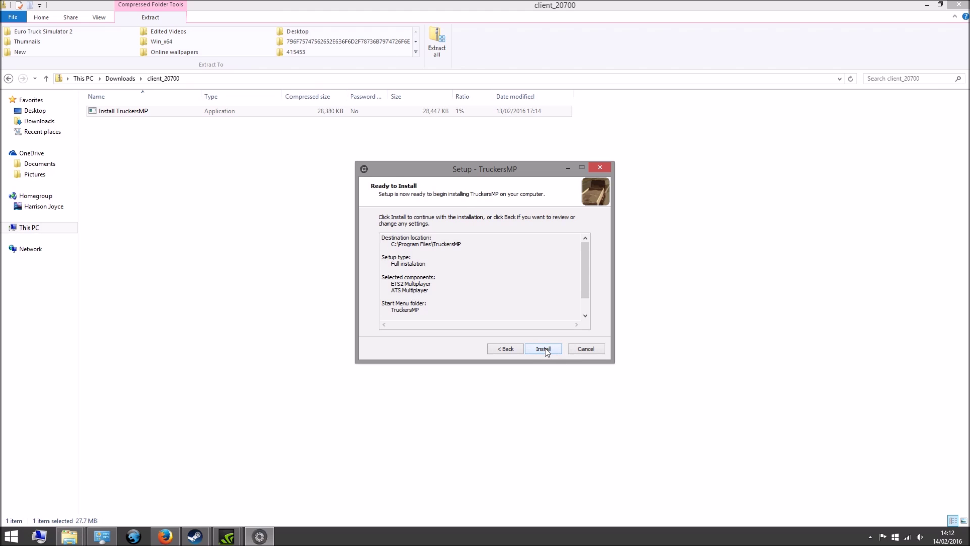
click(544, 349)
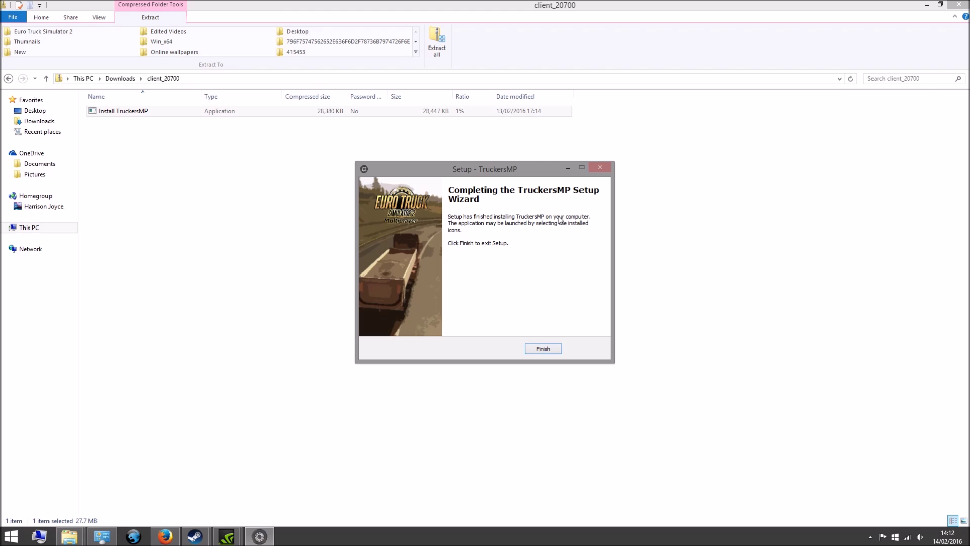
click(543, 349)
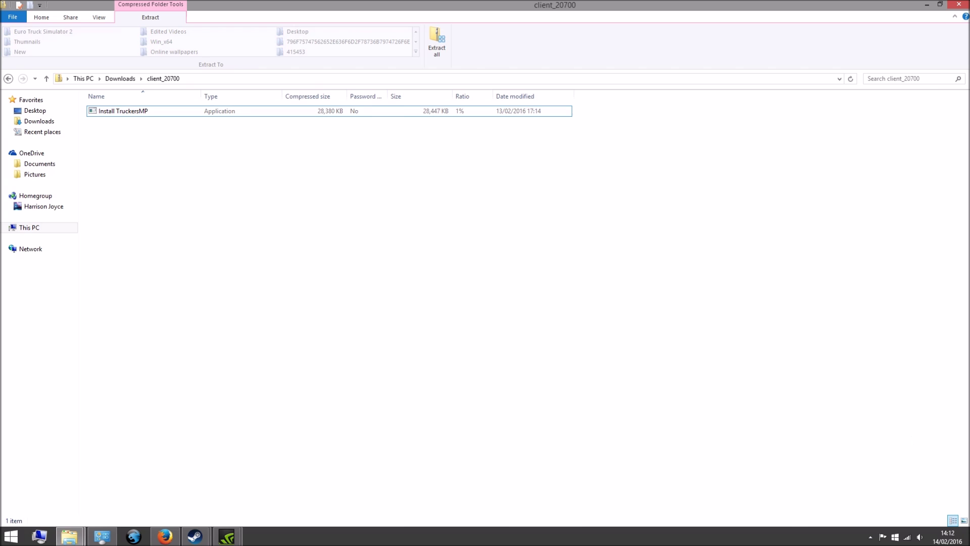
Reveal the desktop and open the American Truck Simulator Multiplayer shortcut's launcher
click(968, 541)
drag(742, 484, 676, 426)
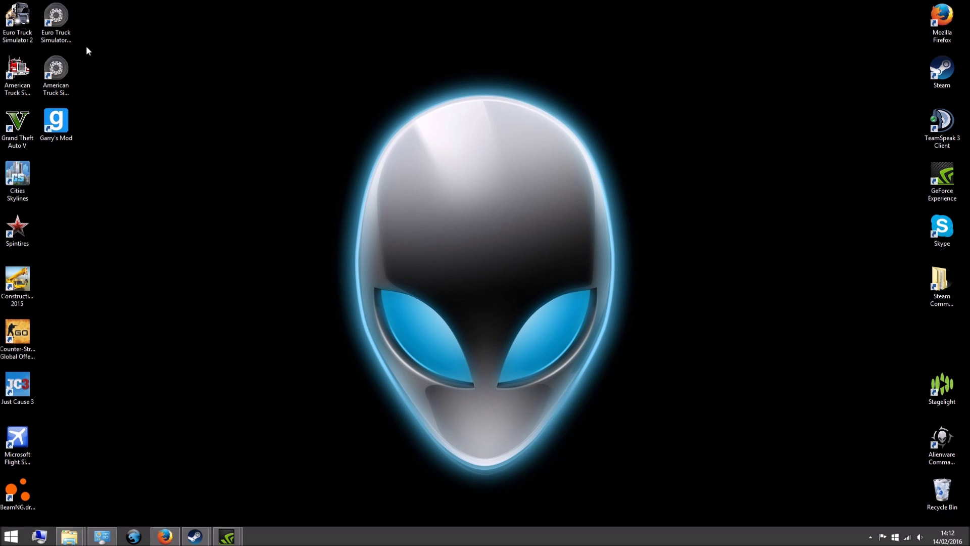
click(59, 65)
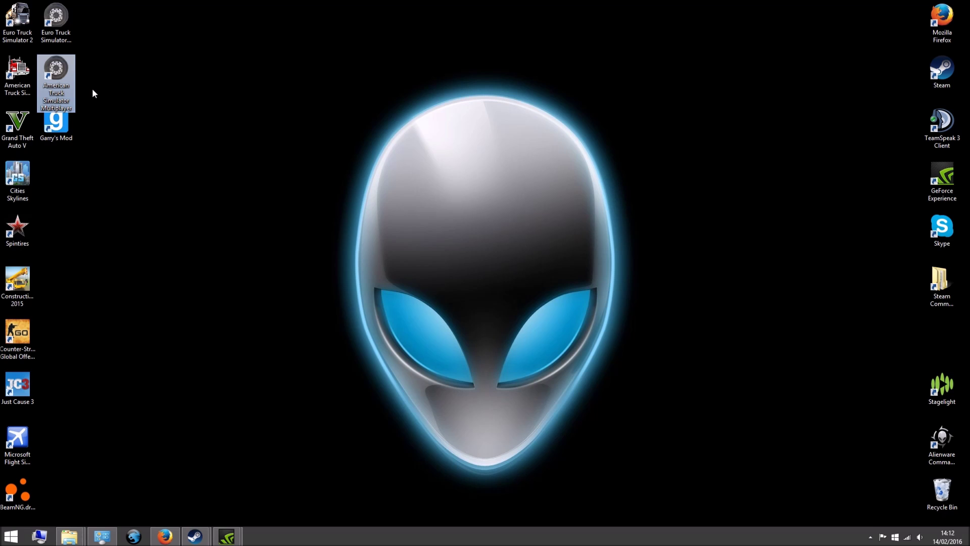
double_click(59, 70)
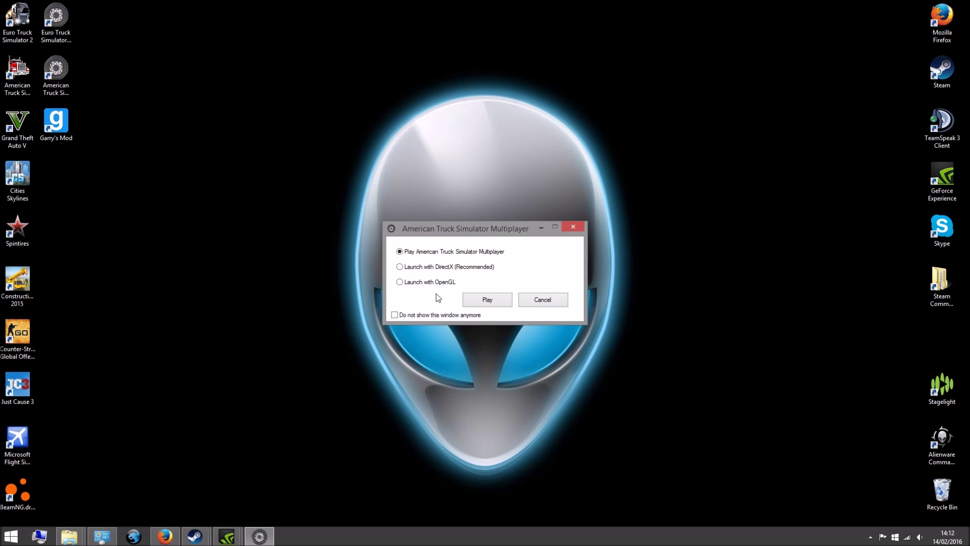
Launch the multiplayer client with Play and choose the Europe 1 (1627/2000) login server
click(471, 301)
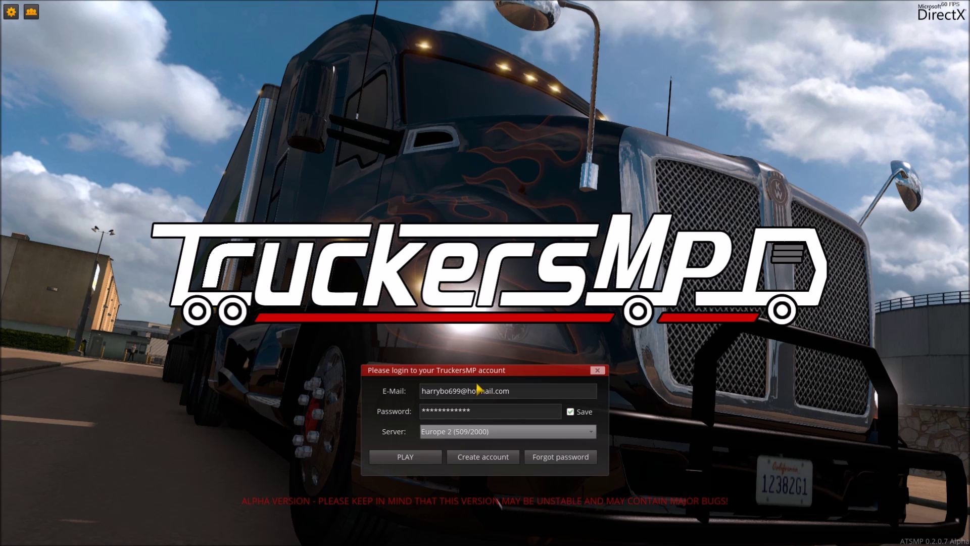
click(427, 430)
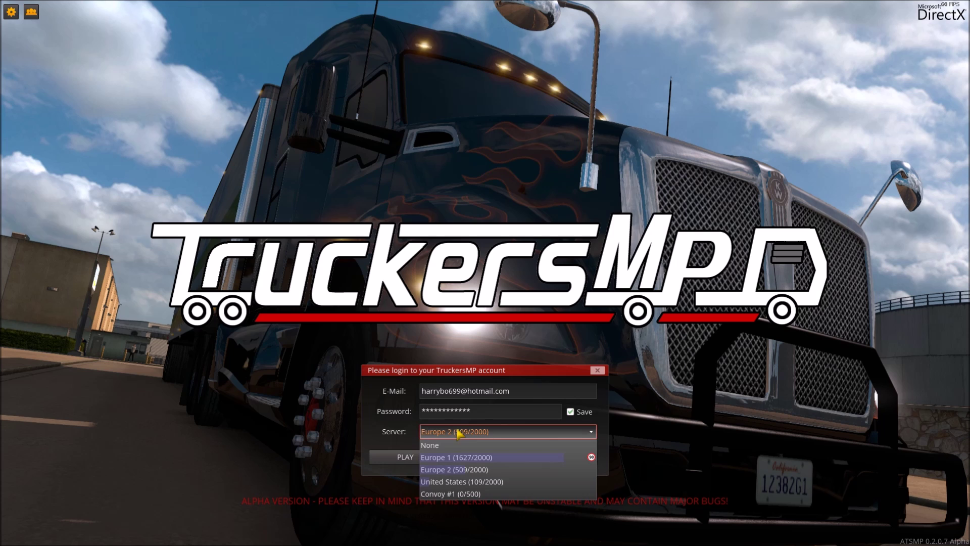
click(485, 457)
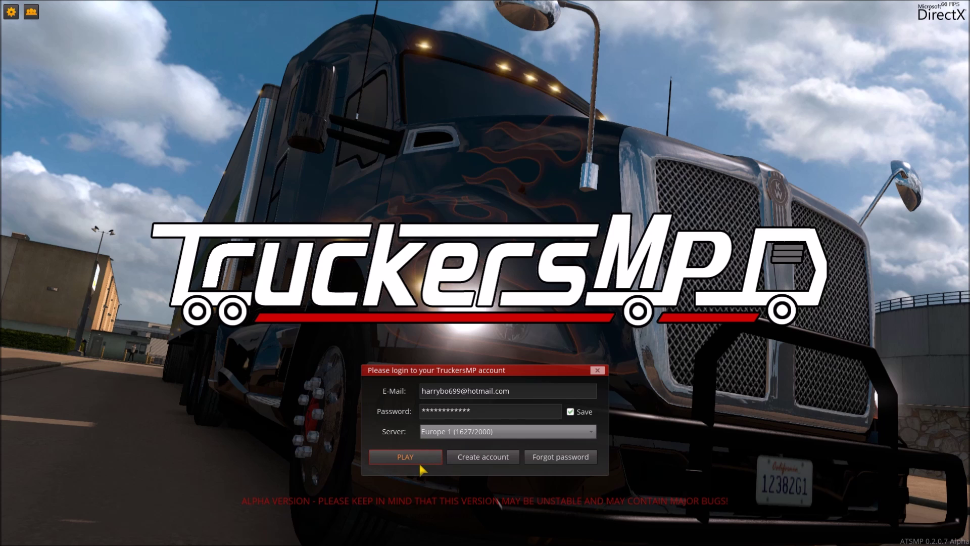
click(435, 431)
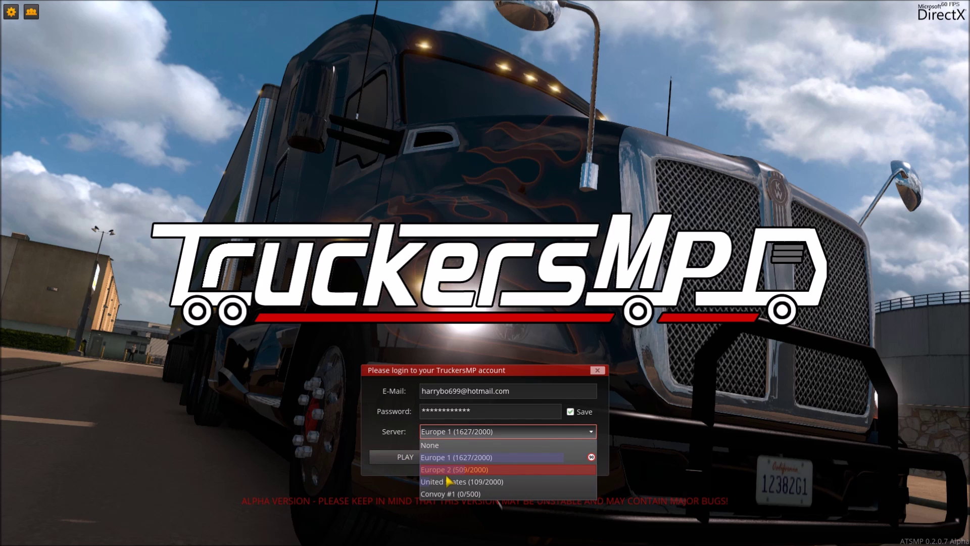
click(435, 433)
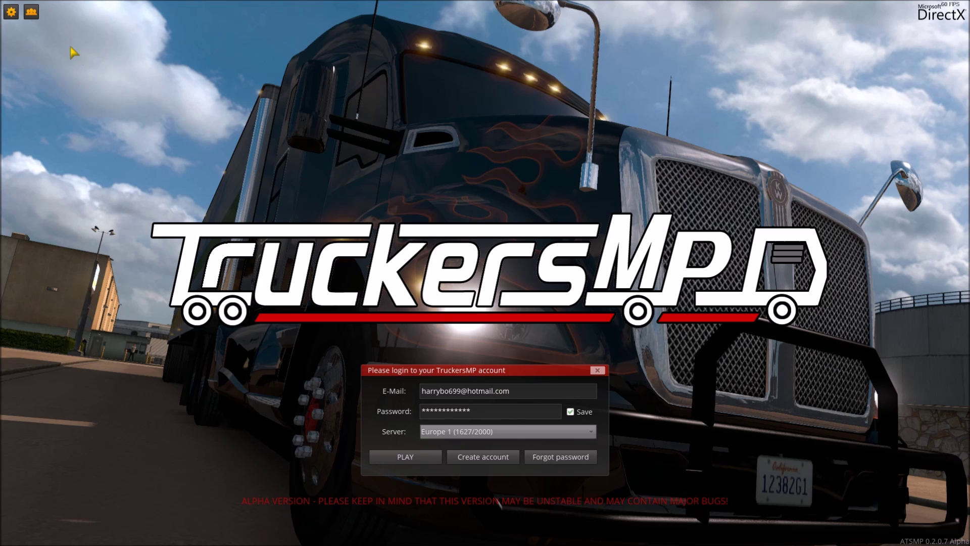
click(11, 13)
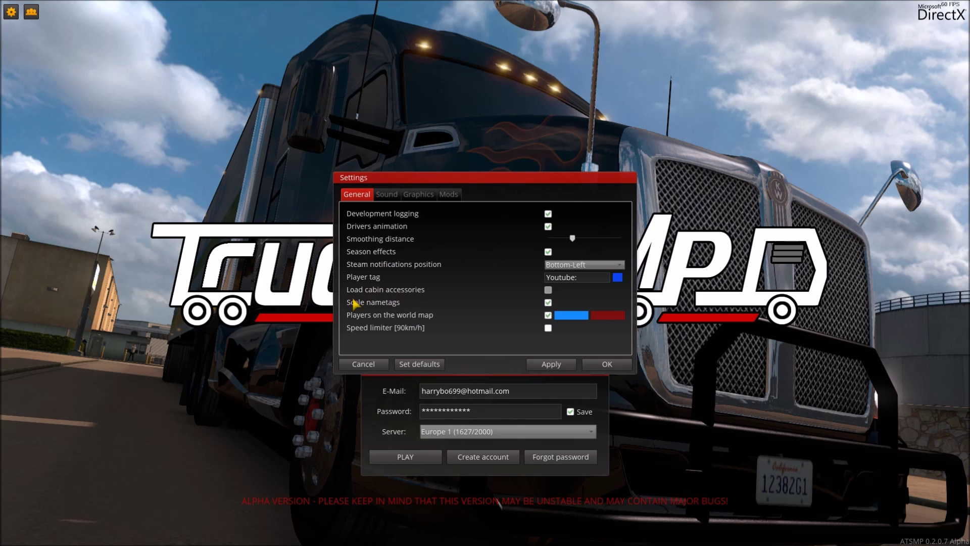
click(416, 201)
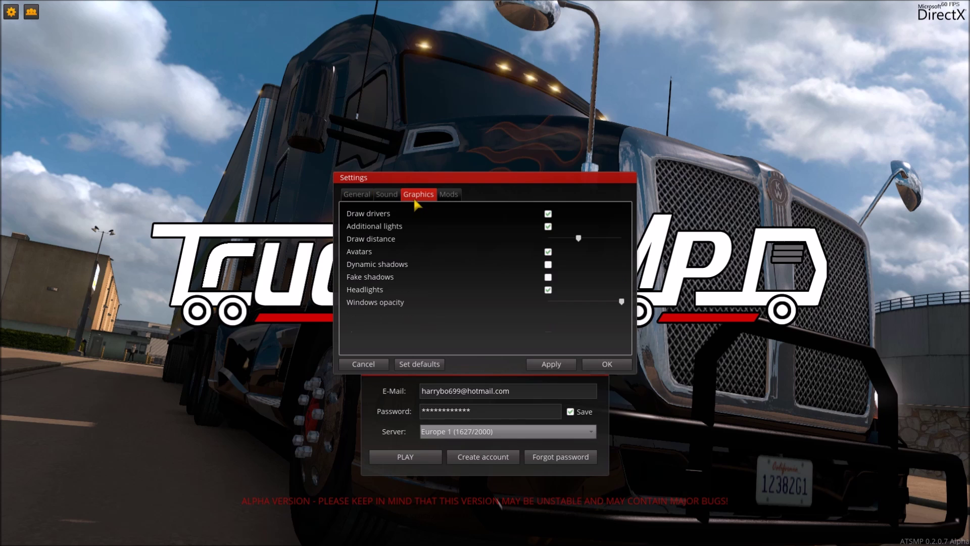
click(357, 197)
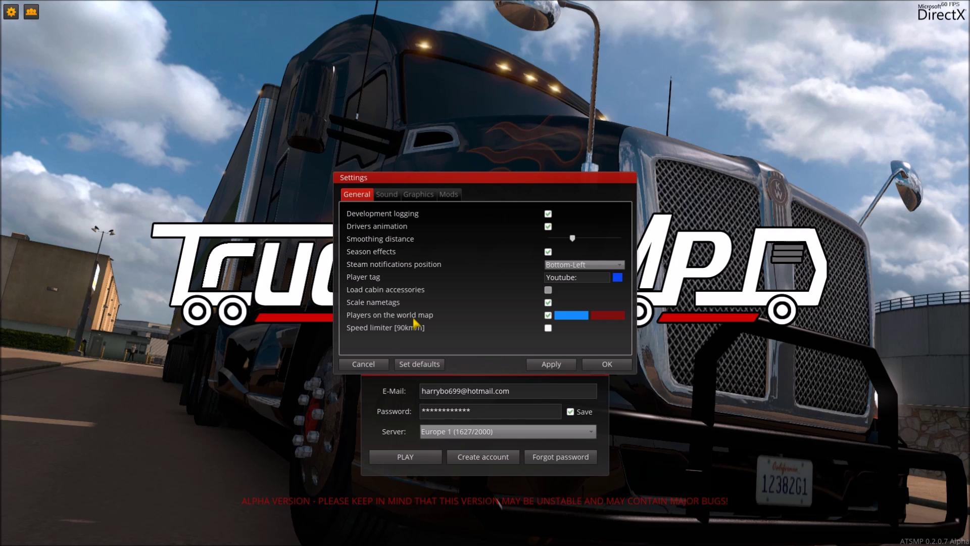
click(605, 364)
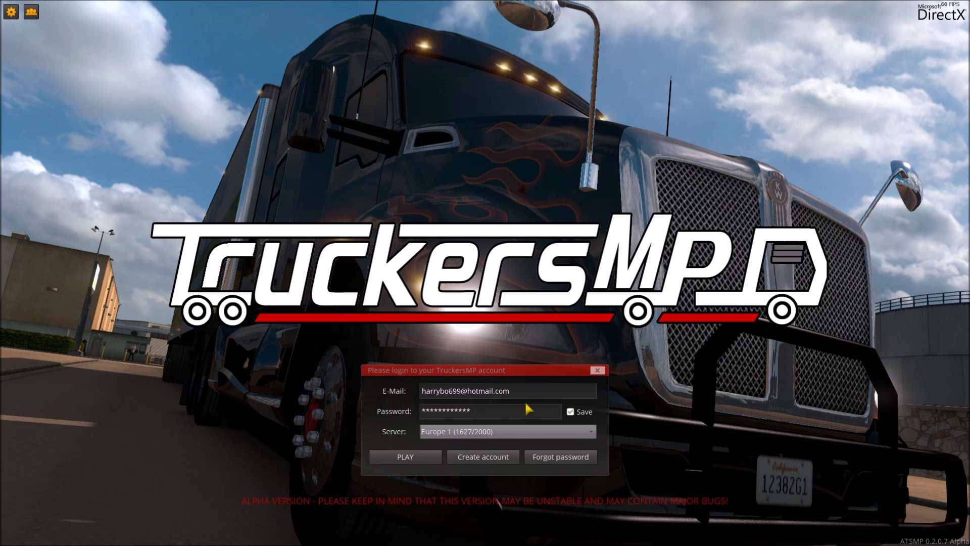
Log in, continue the level-70 ATS profile's save, and start driving onto the server
click(407, 458)
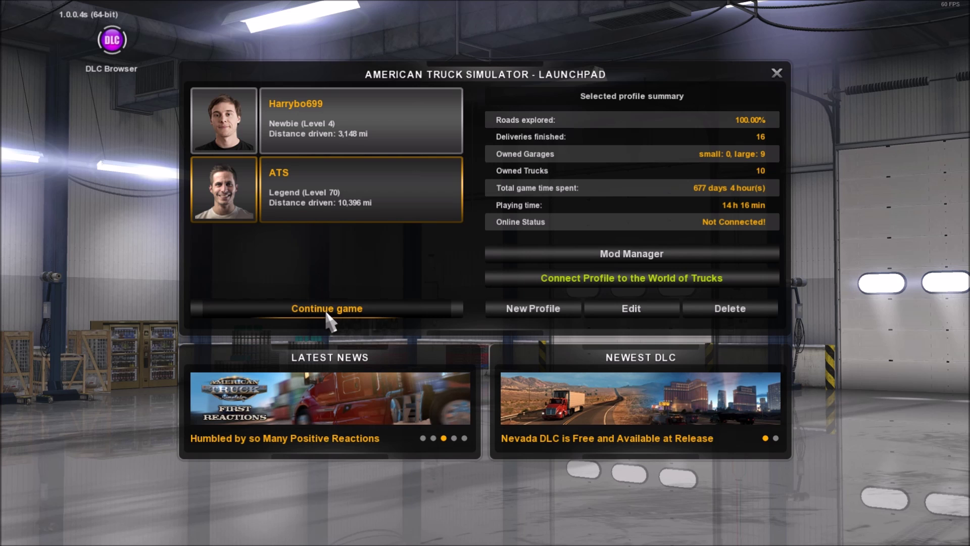
click(328, 292)
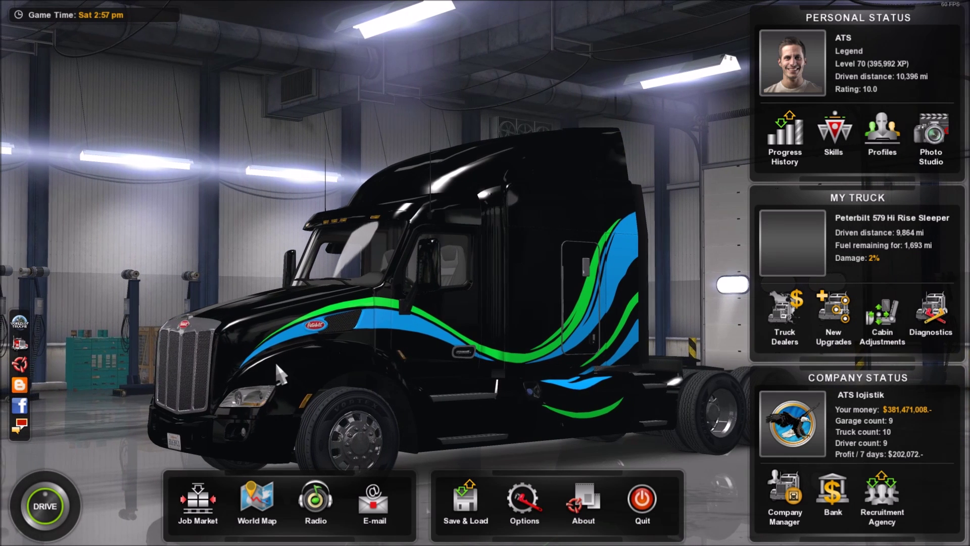
click(47, 498)
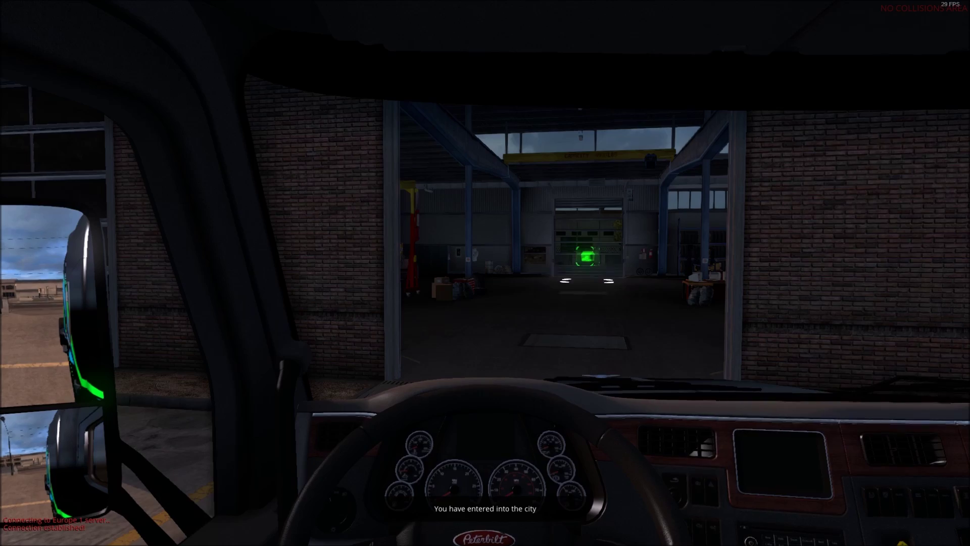
Switch to the exterior camera and show the list of 19 nearby players
key(2)
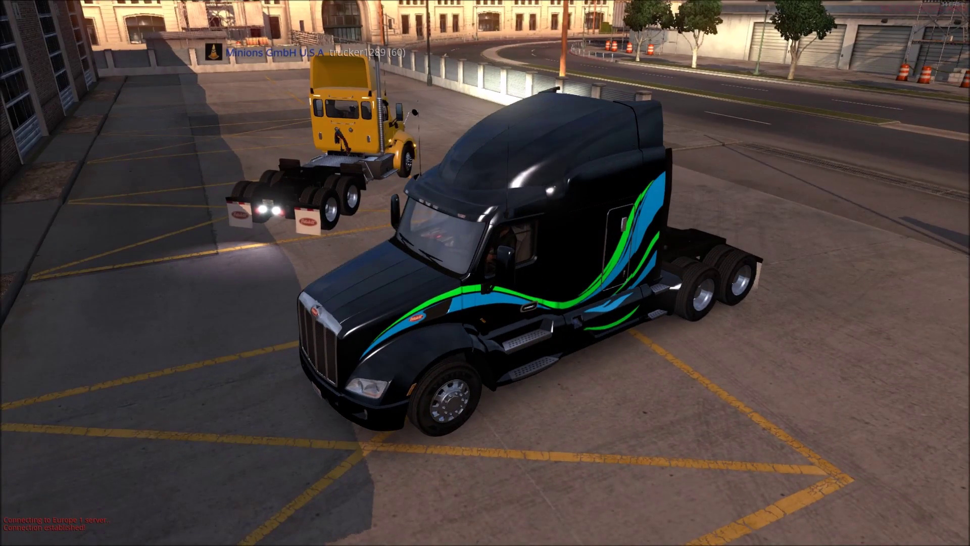
key(Tab)
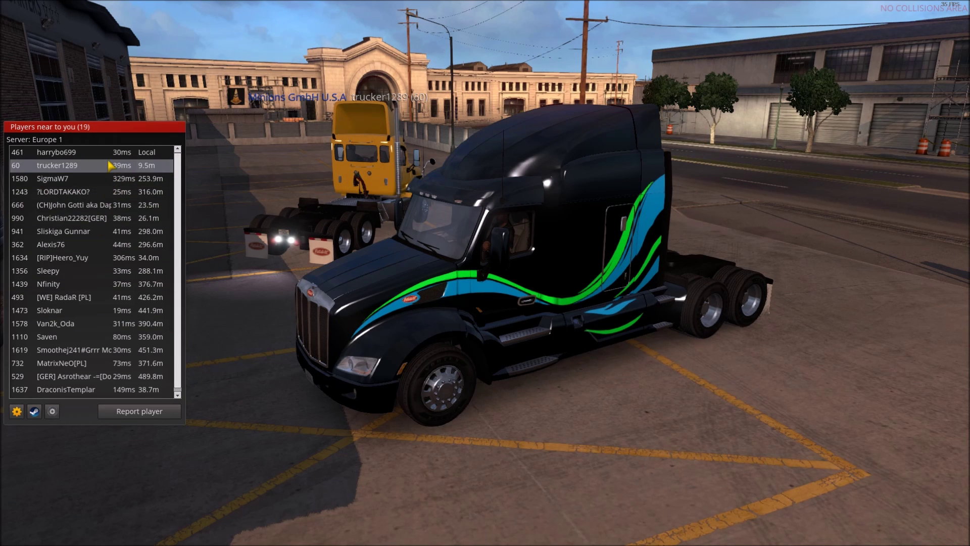
click(88, 250)
click(147, 417)
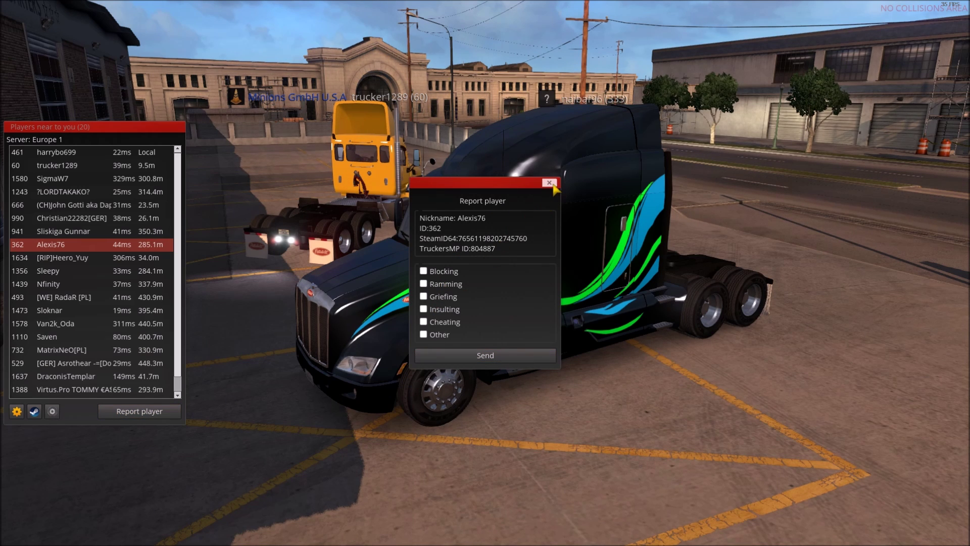
click(549, 182)
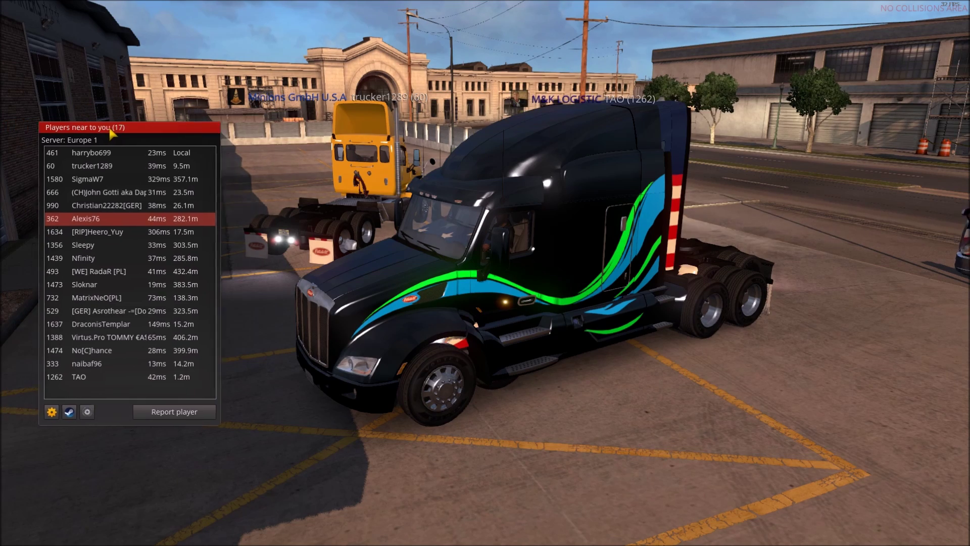
Move the players list to the top-right corner, then close it to see surrounding trucks
drag(75, 129, 862, 8)
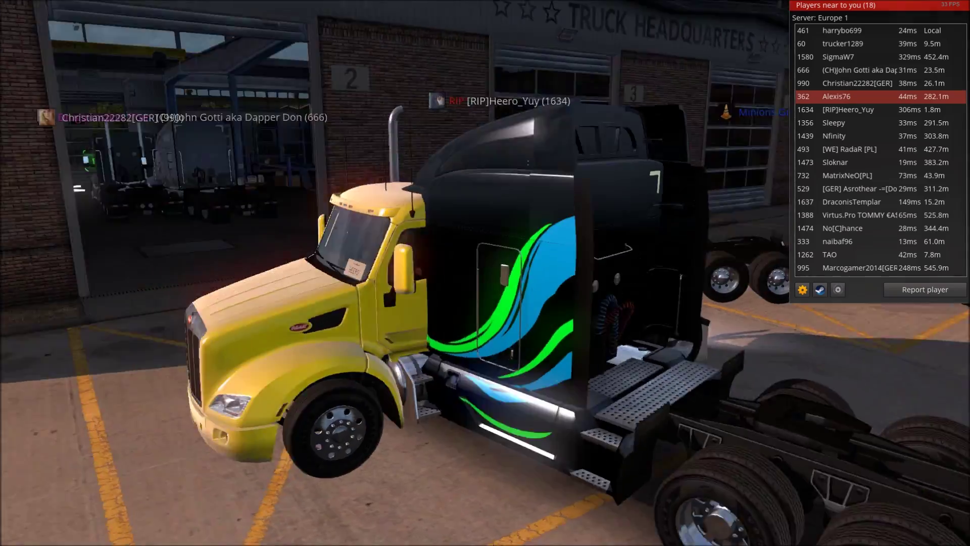
key(Tab)
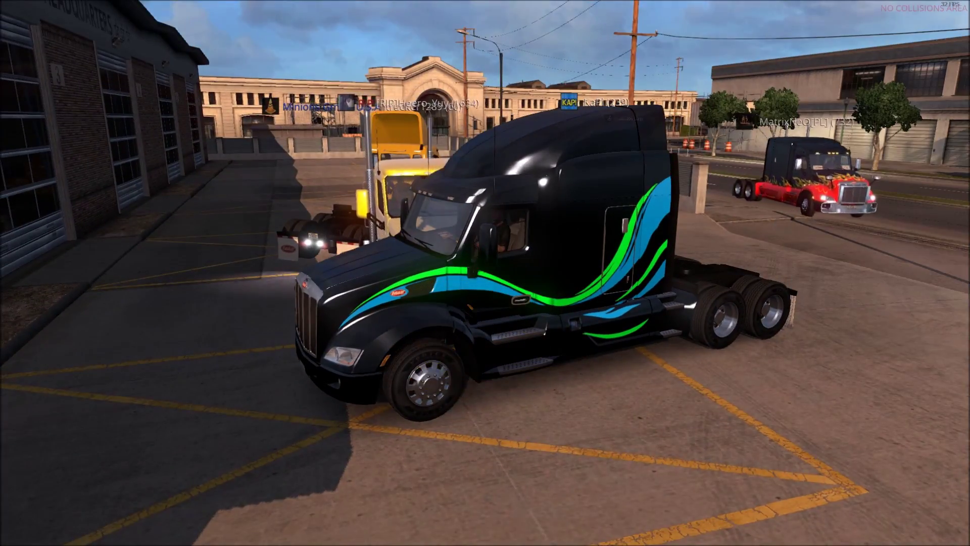